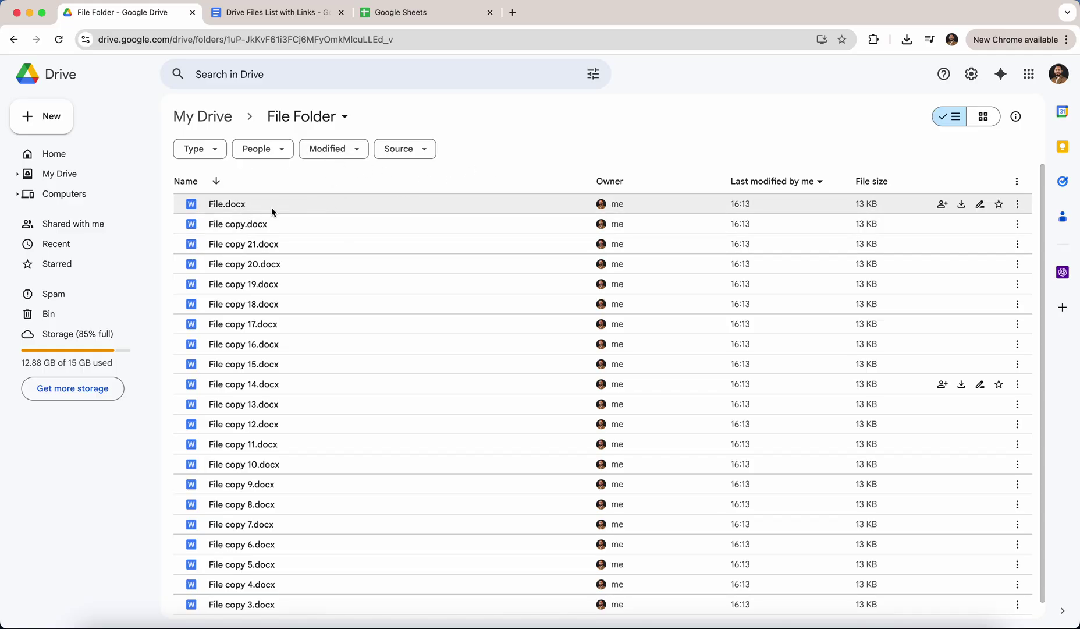
Create a blank spreadsheet with 'File Name' in A3 and 'URL' in B3
click(442, 13)
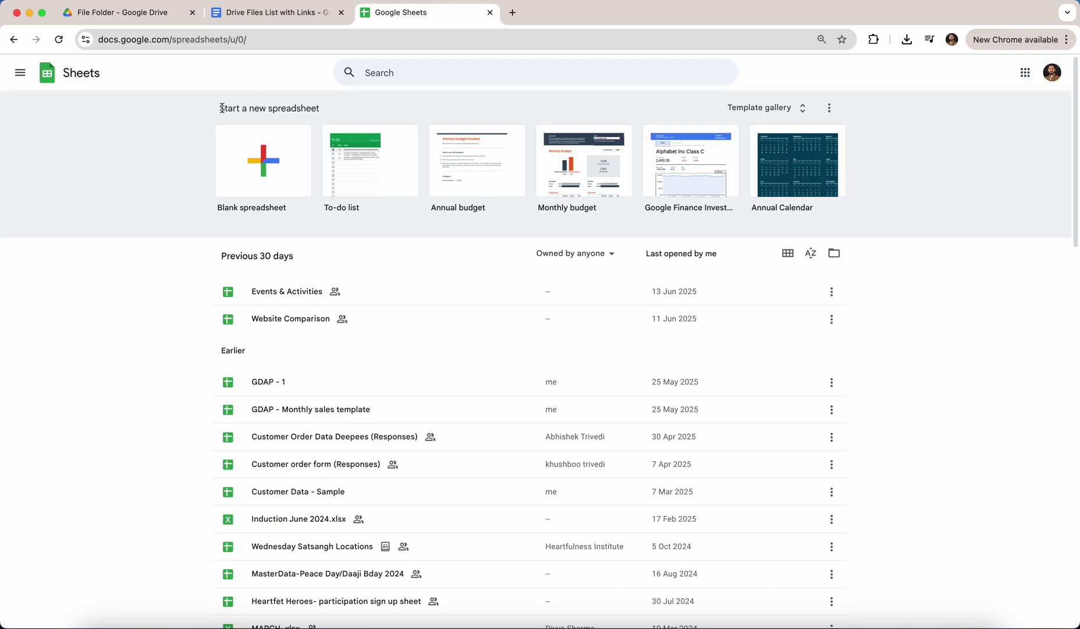
click(261, 169)
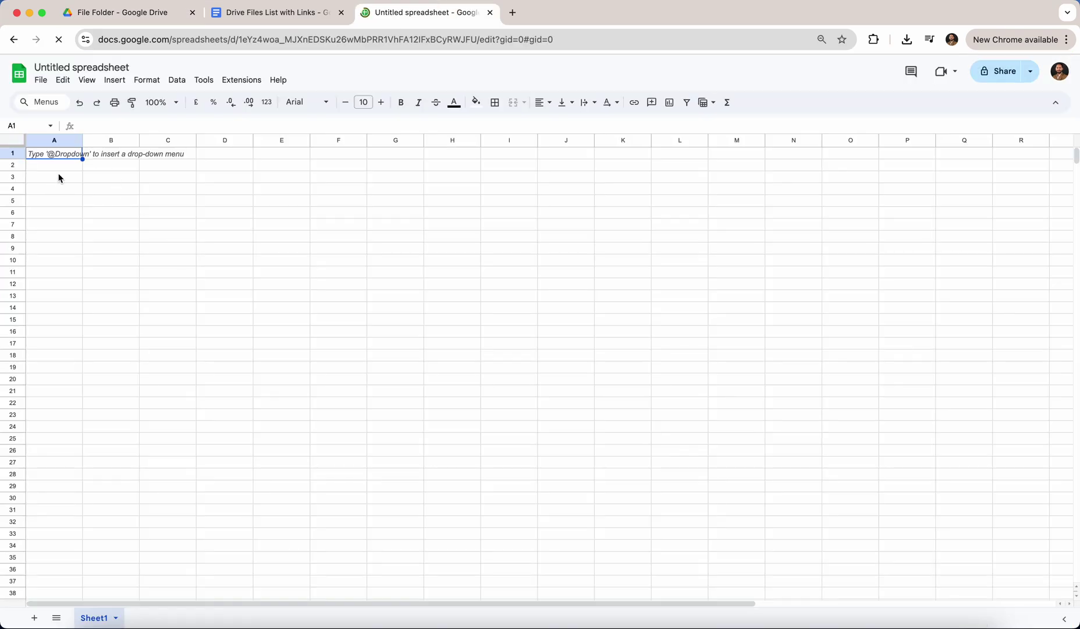
click(59, 178)
text(File Na)
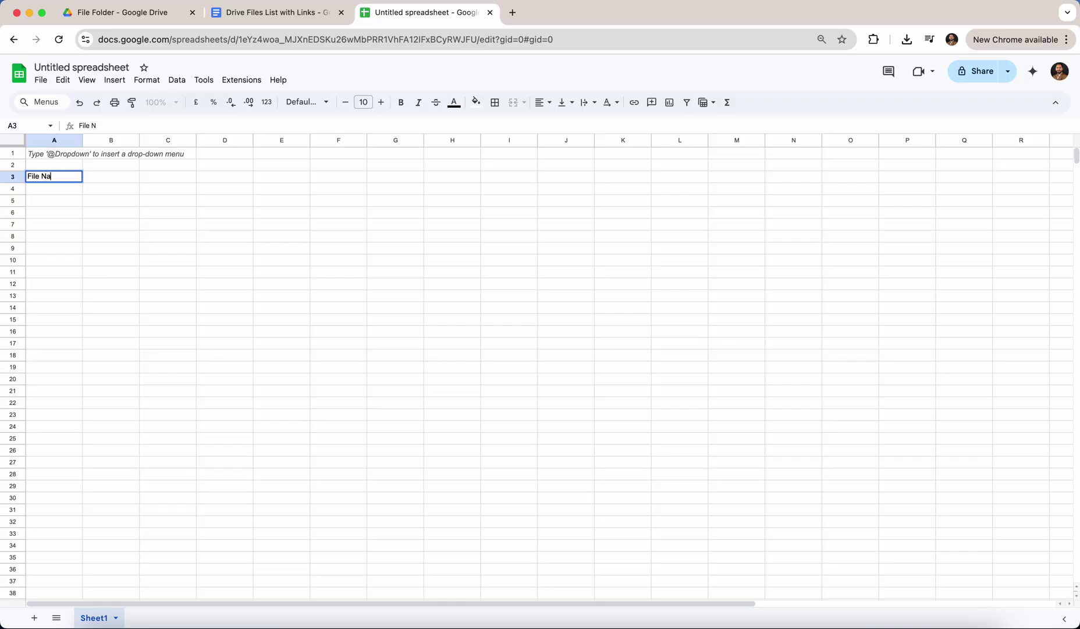
text(me)
key(Return)
click(110, 176)
text(URL)
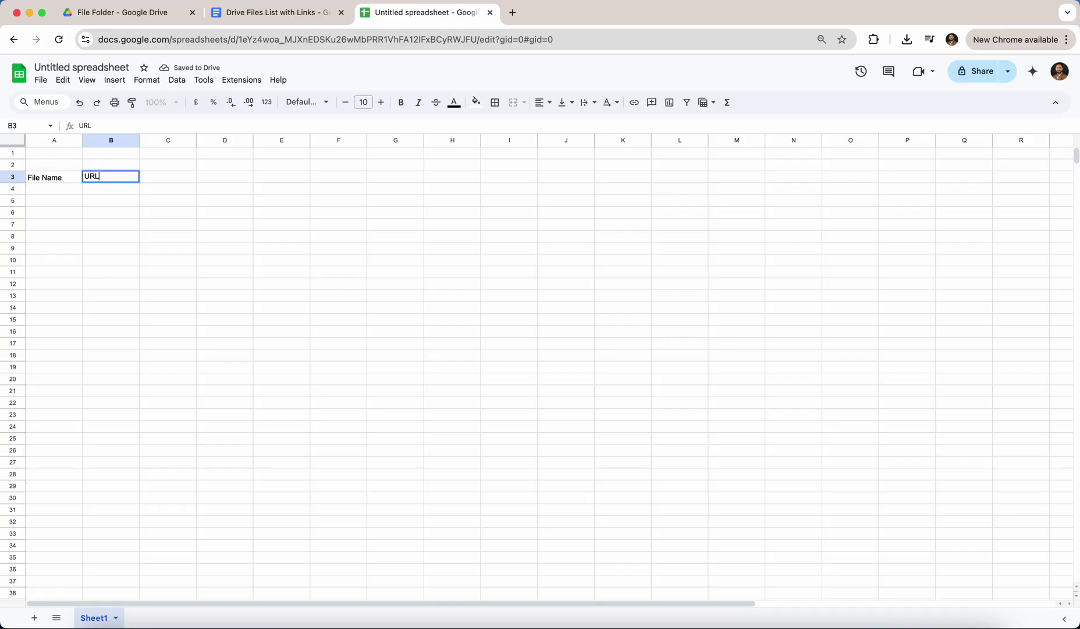
key(Return)
click(54, 177)
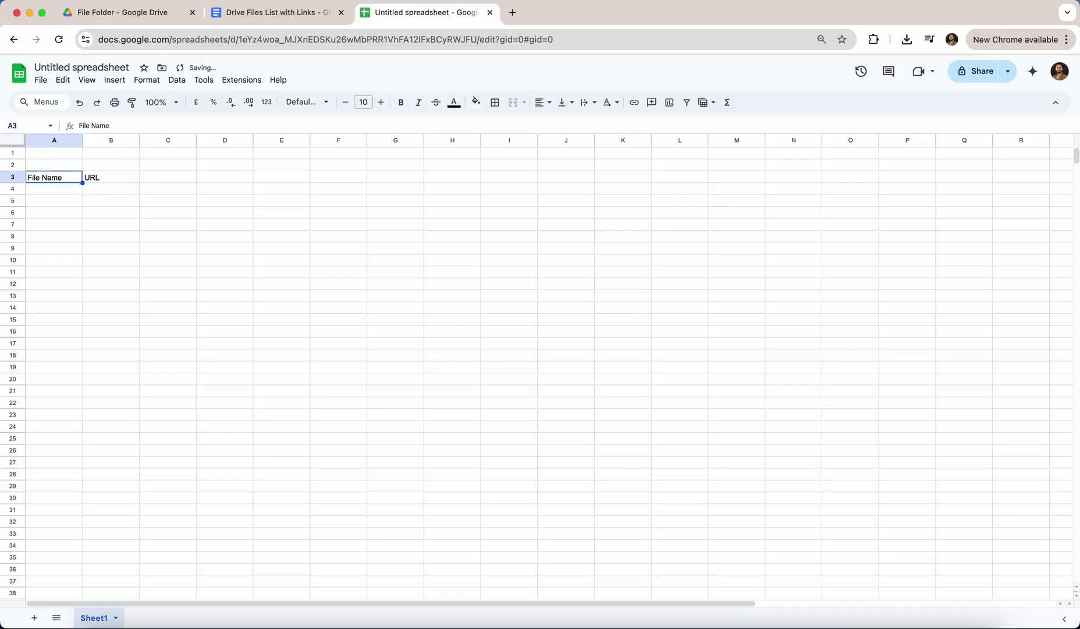
Zoom the sheet view to 125%
click(172, 102)
click(173, 197)
click(137, 245)
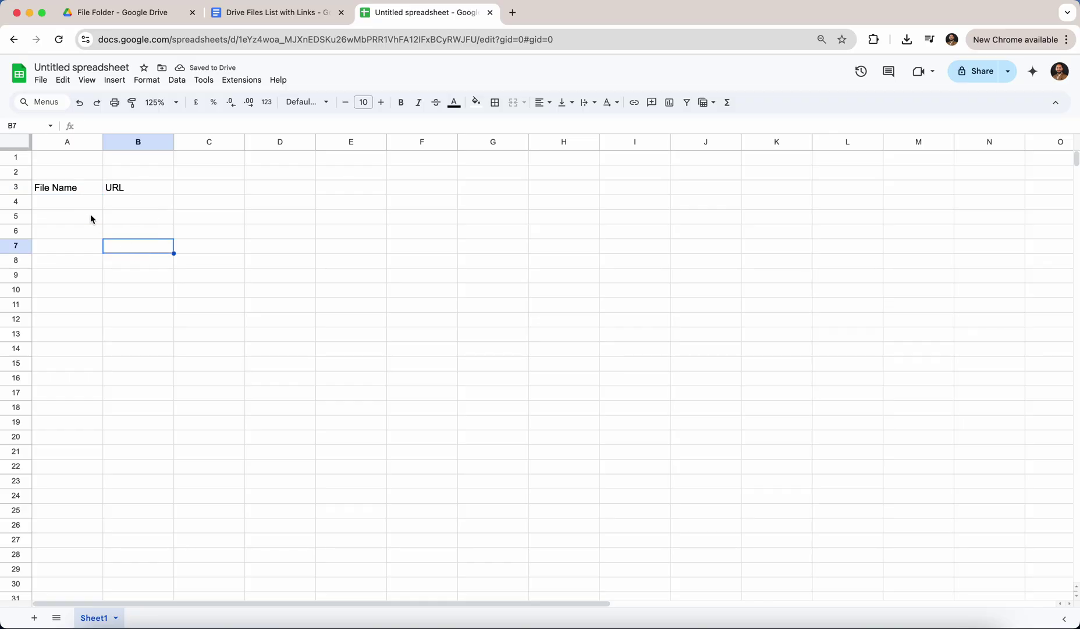
drag(70, 191, 146, 245)
click(263, 226)
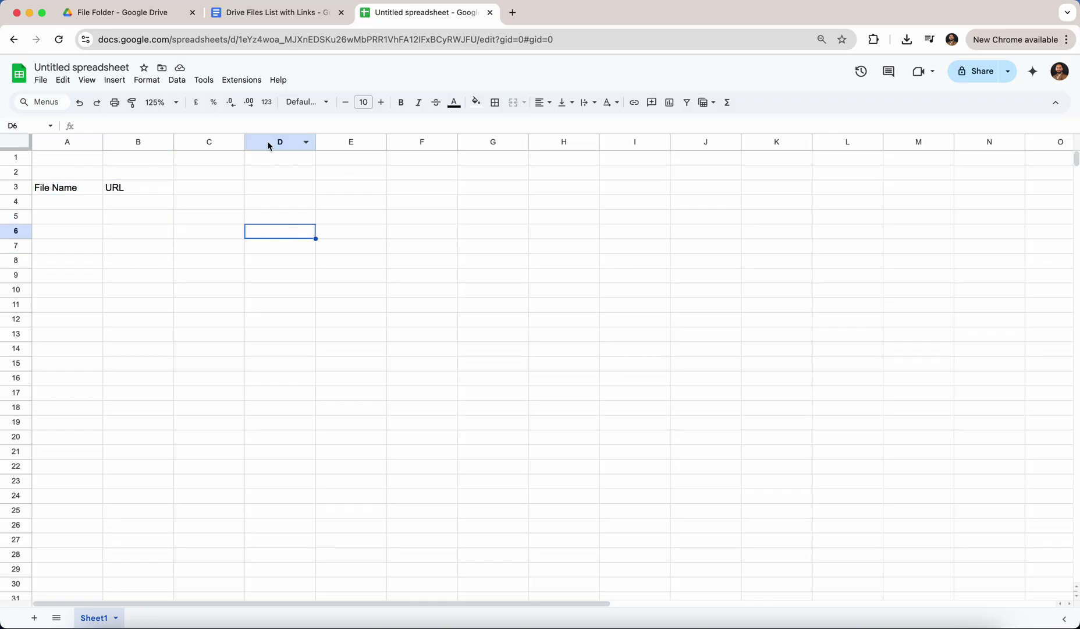
Check the Drive Files List with Links document and File Folder, then return to the spreadsheet
click(269, 13)
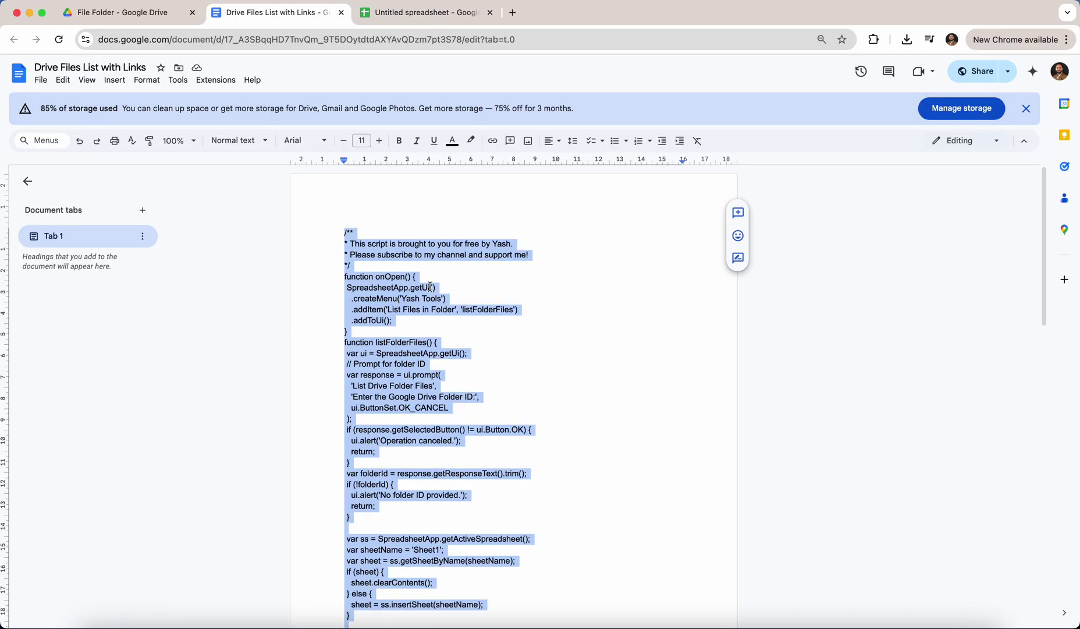
click(145, 24)
click(267, 210)
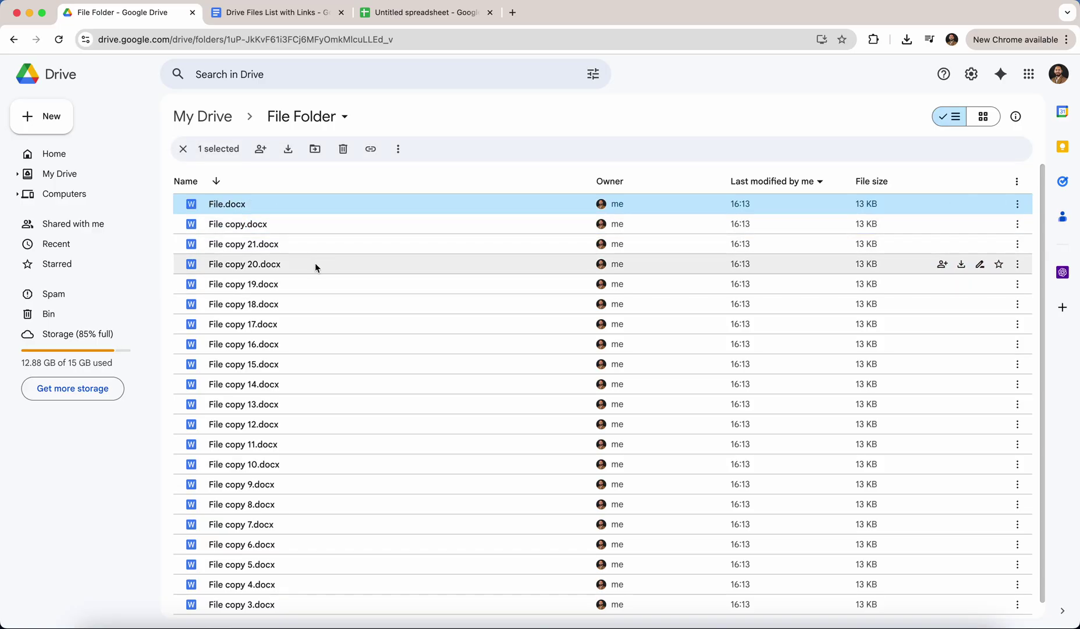
click(430, 14)
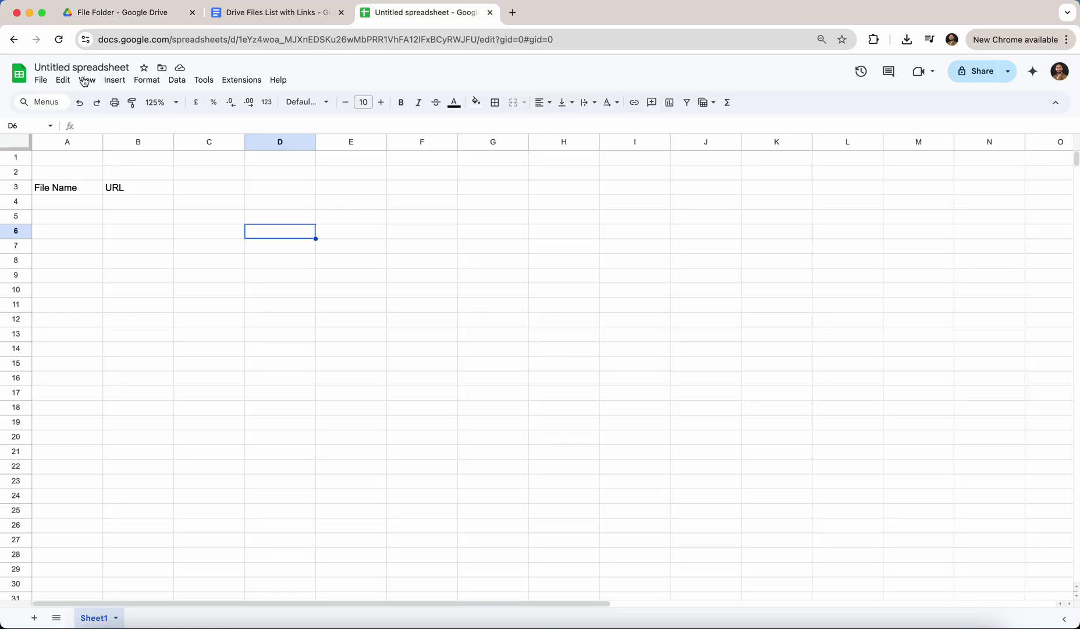
Delete the A3:B3 headings, retitle the spreadsheet 'Files and URLS', and open the Extensions menu
drag(173, 189, 53, 186)
key(Delete)
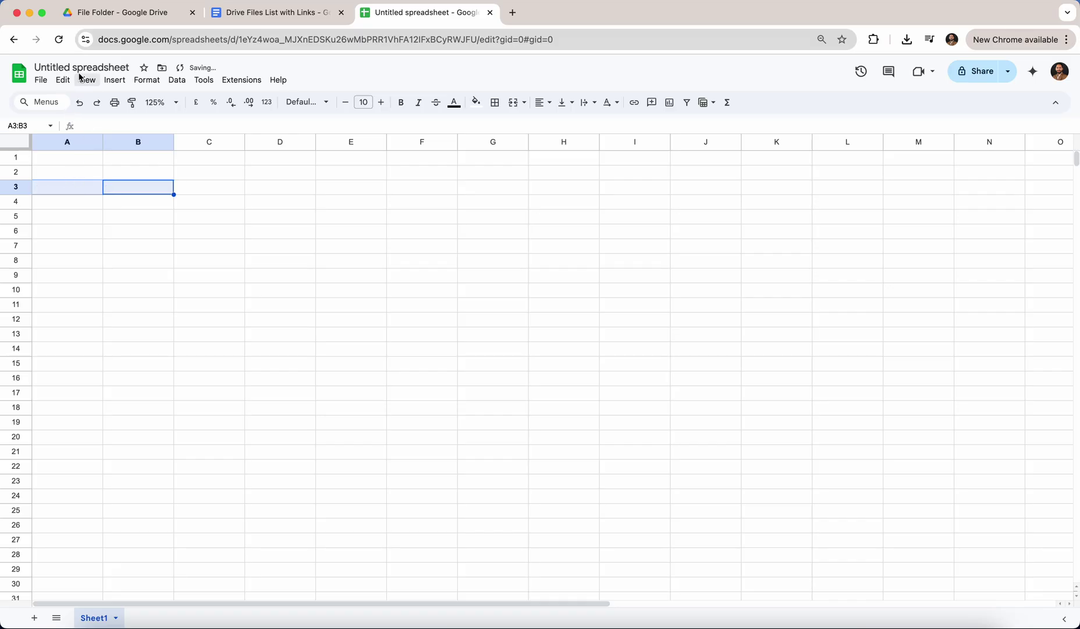
click(87, 66)
text(Files )
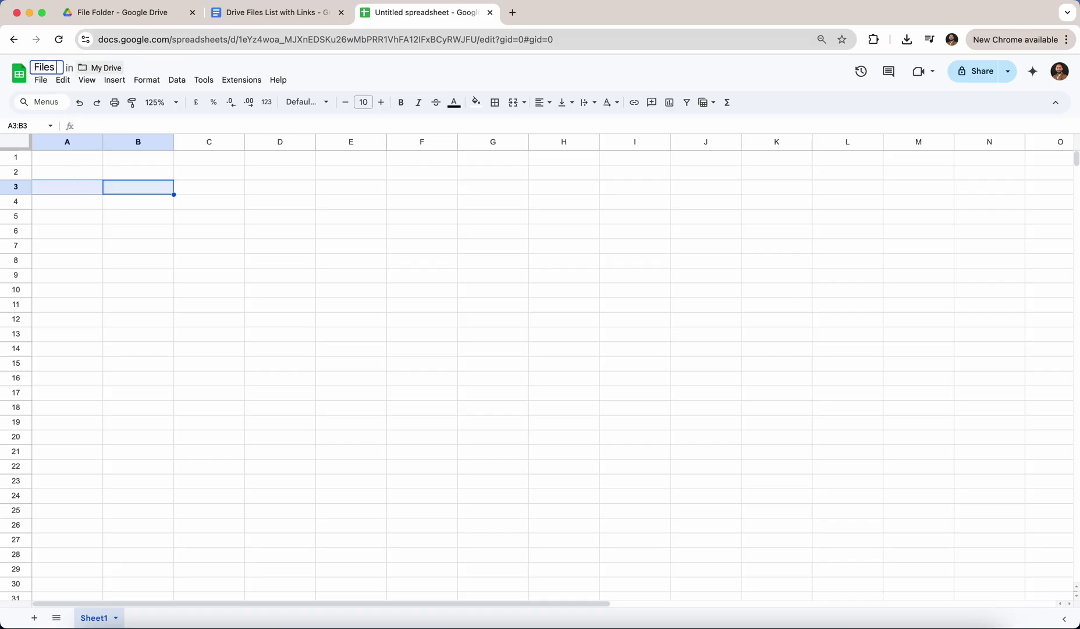
text(and URLS)
key(Return)
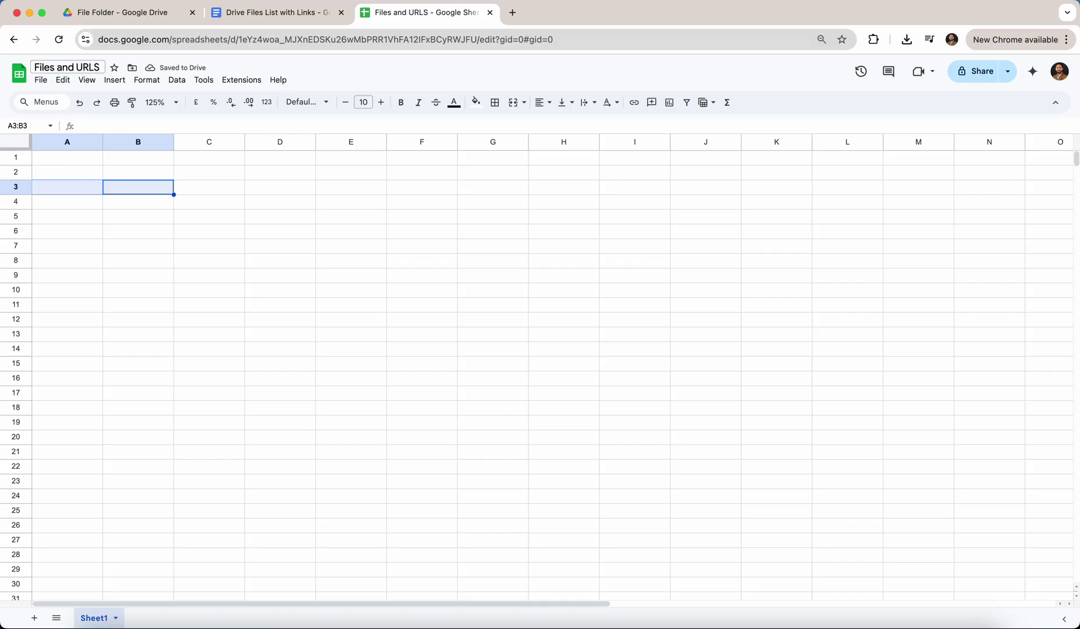
click(243, 80)
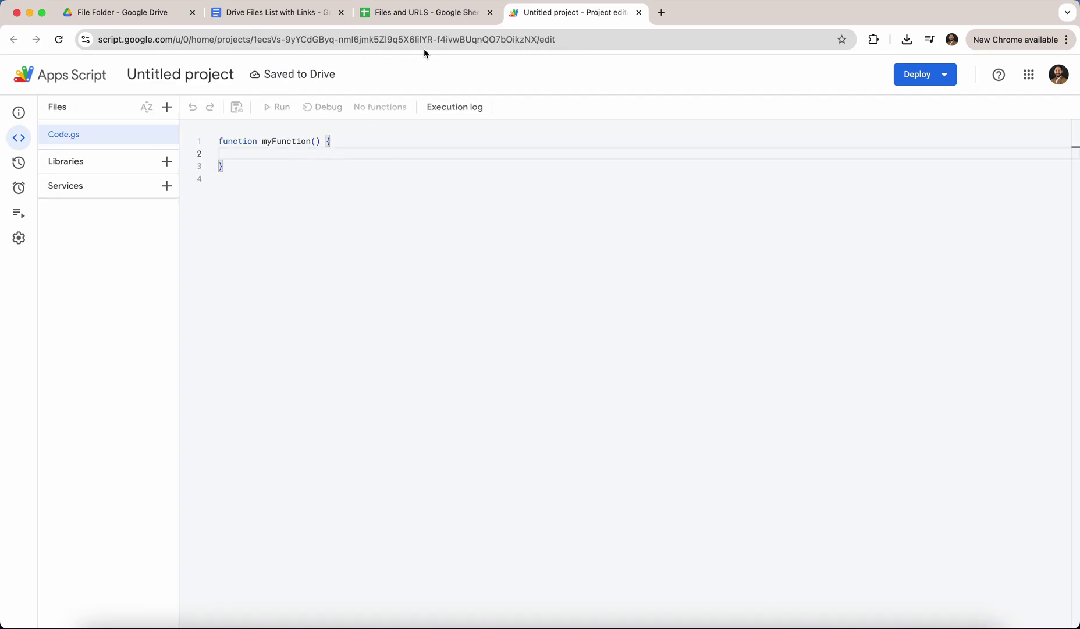
Delete all the default code in Code.gs
click(316, 187)
key(super+a)
key(BackSpace)
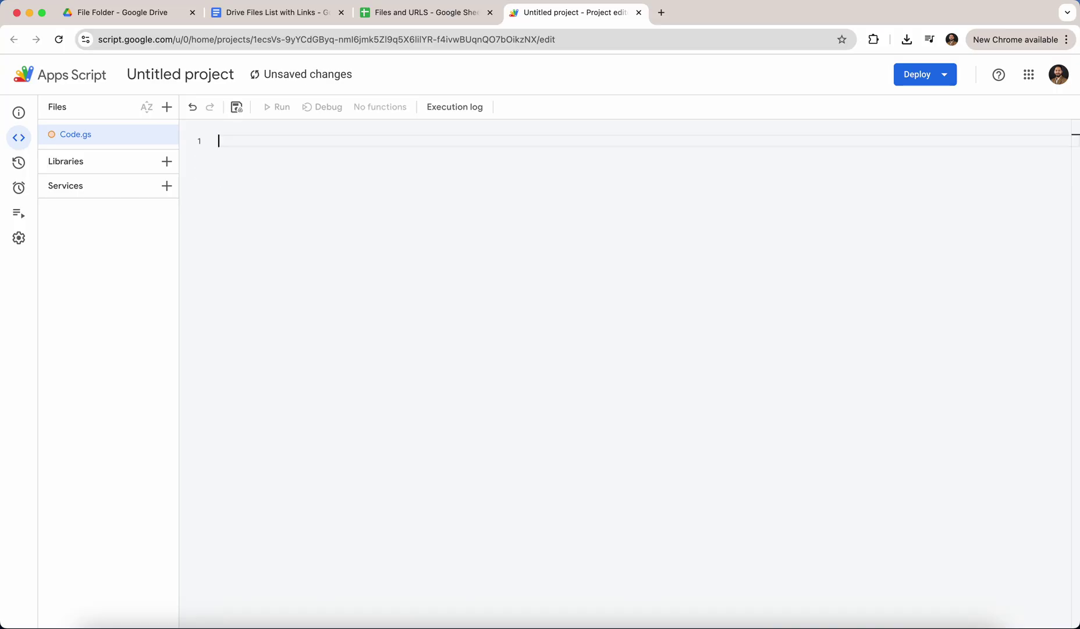
Paste in the script from the Drive Files List with Links document and save the project
click(294, 19)
click(375, 221)
key(super+a)
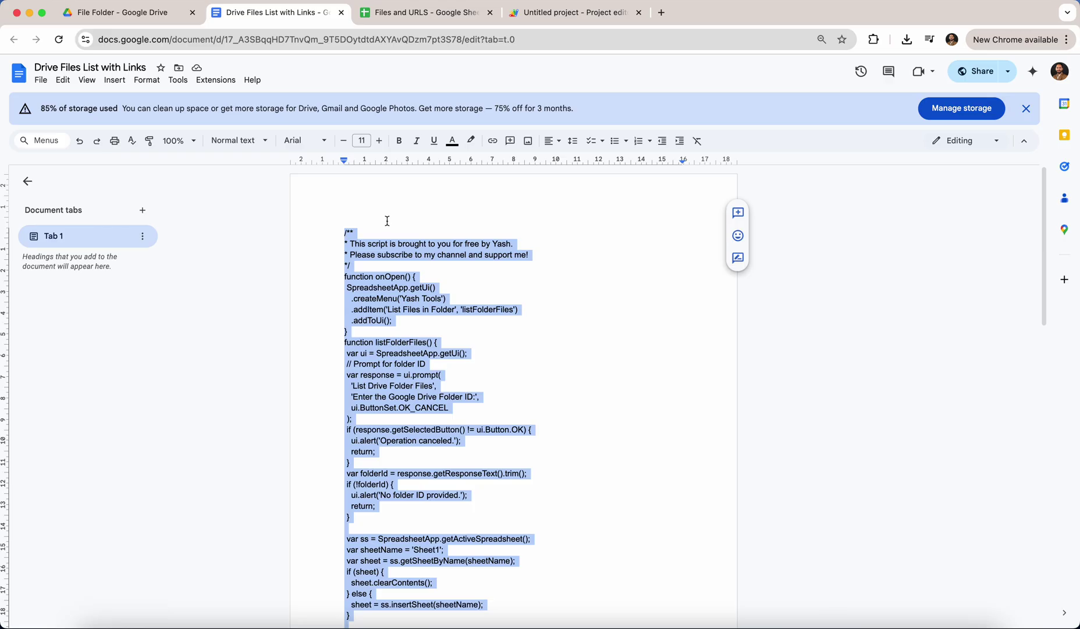
click(573, 13)
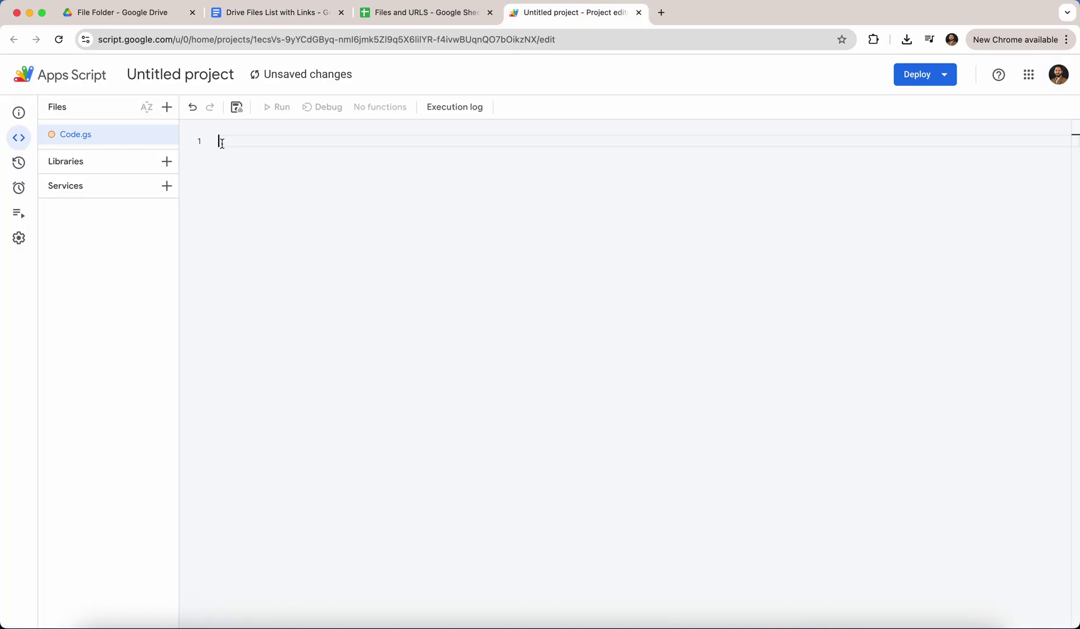
key(super+v)
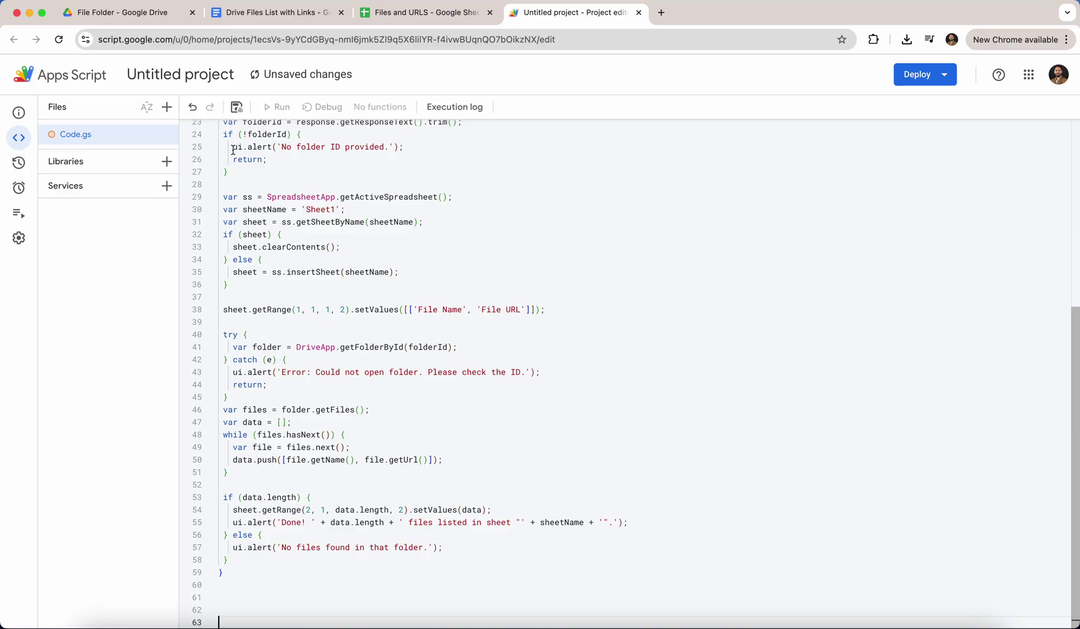
click(237, 107)
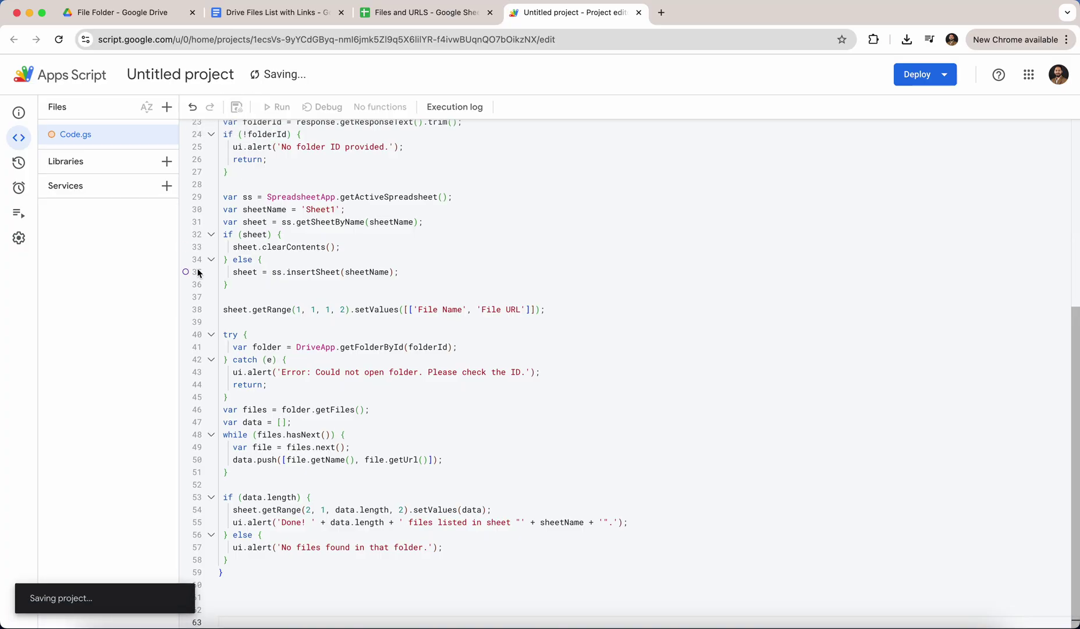
Reload the Files and URLS spreadsheet and run the custom menu's file-listing command
click(405, 16)
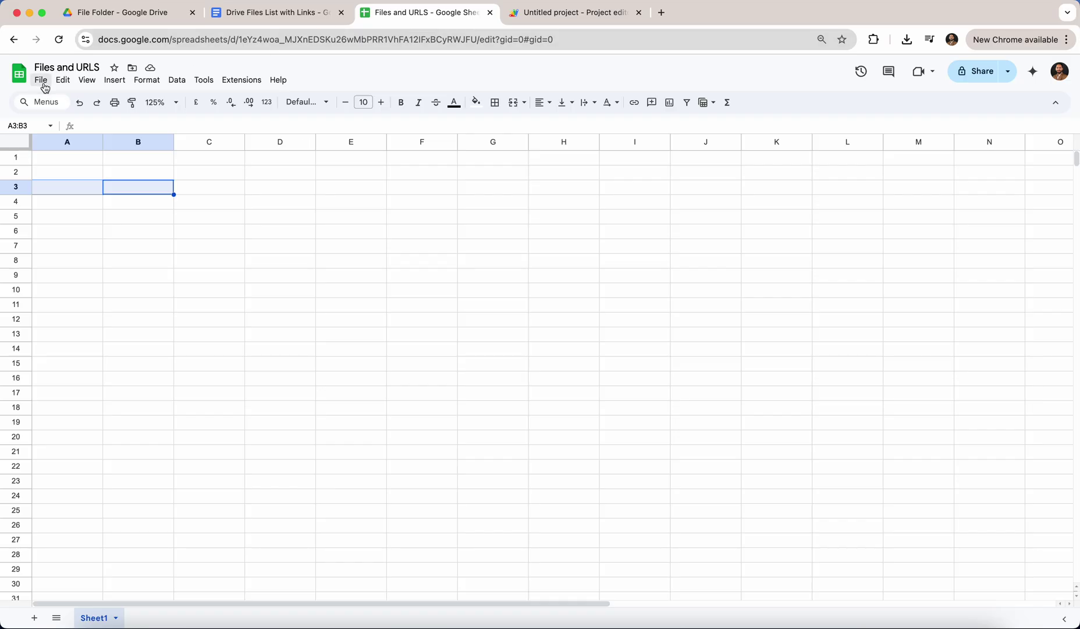
click(64, 41)
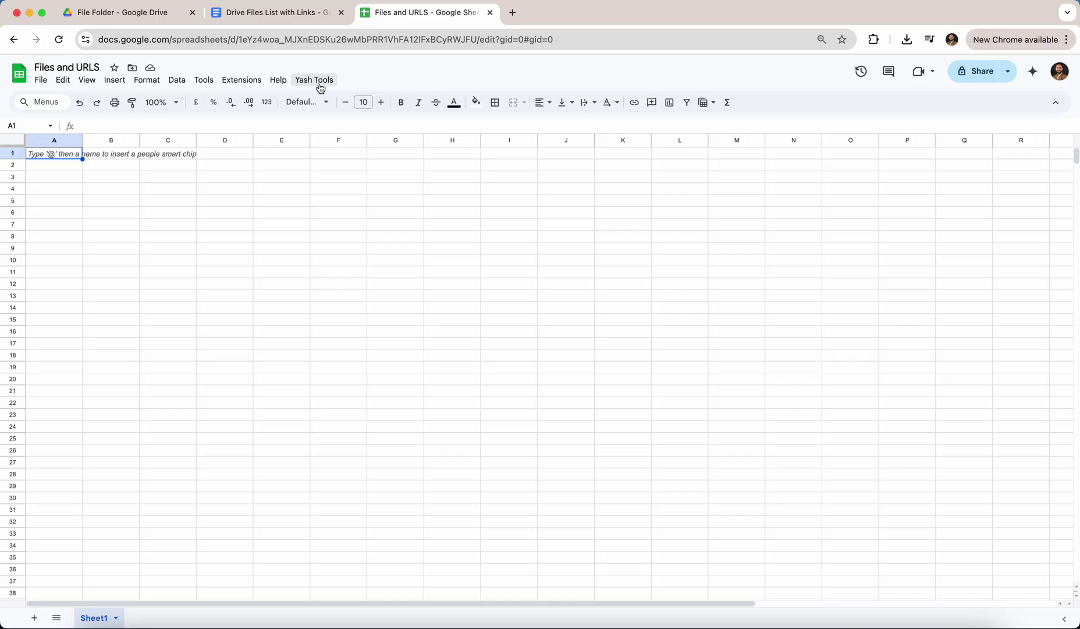
click(315, 86)
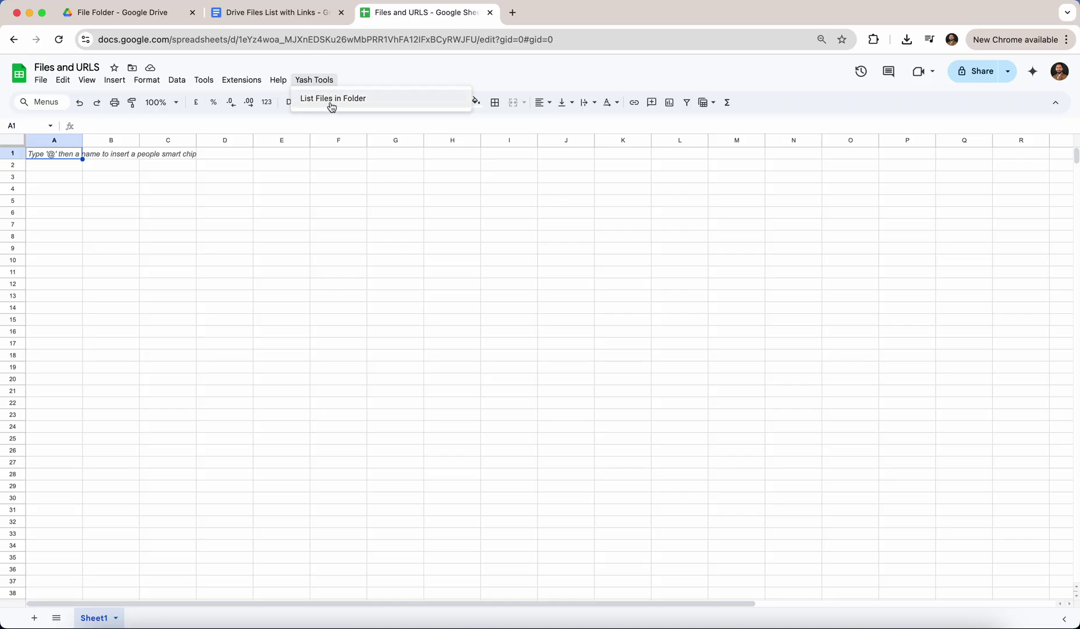
click(402, 105)
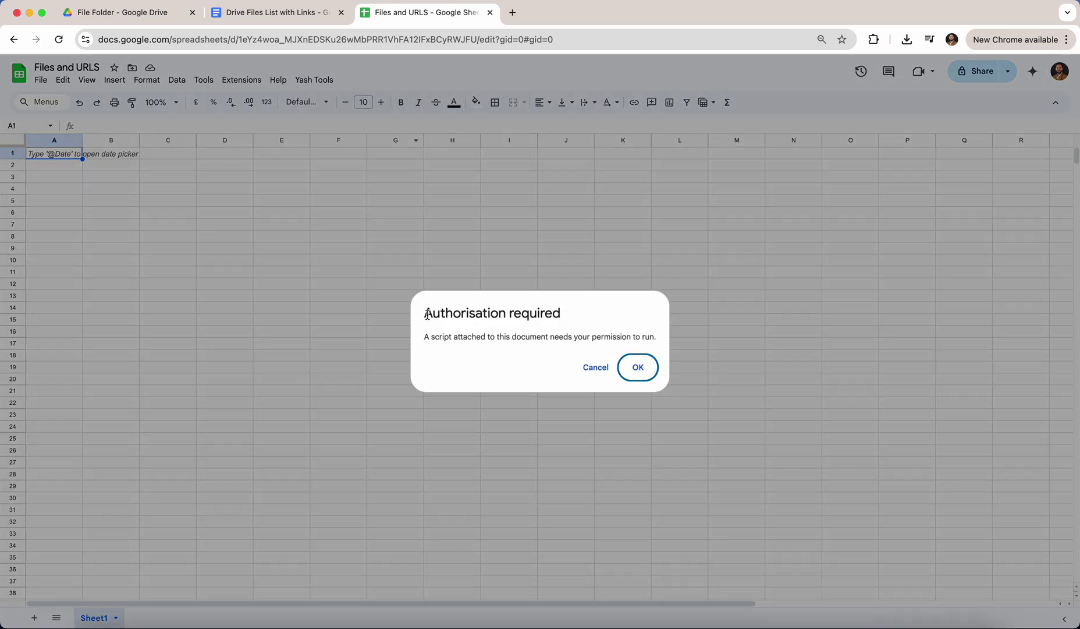
Authorize the unverified Untitled project, granting all requested Drive and Sheets permissions
drag(427, 315, 574, 317)
click(637, 375)
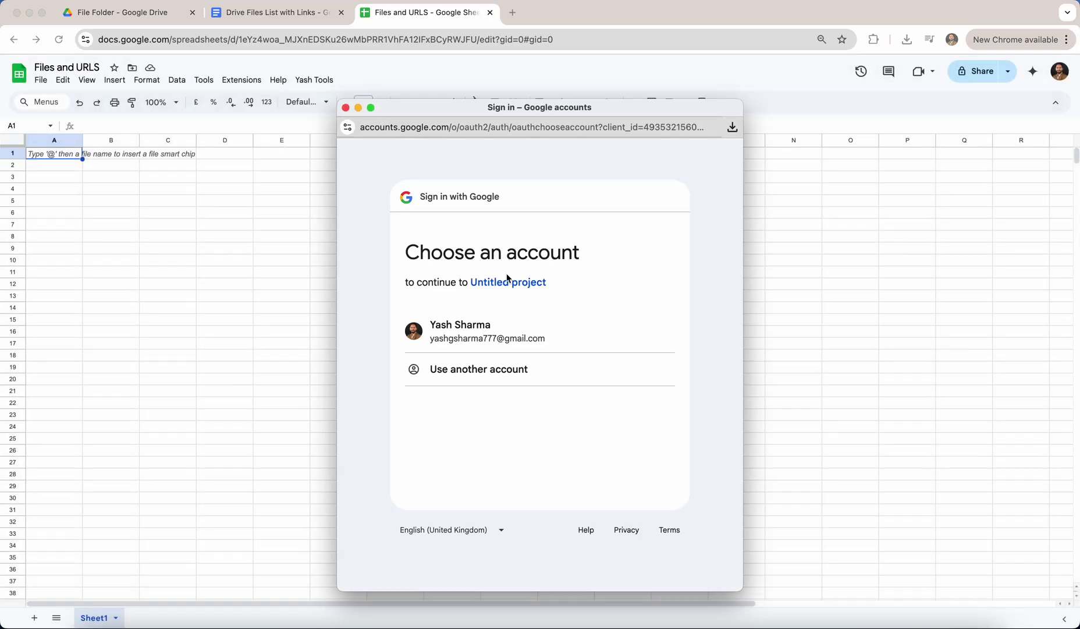
click(454, 335)
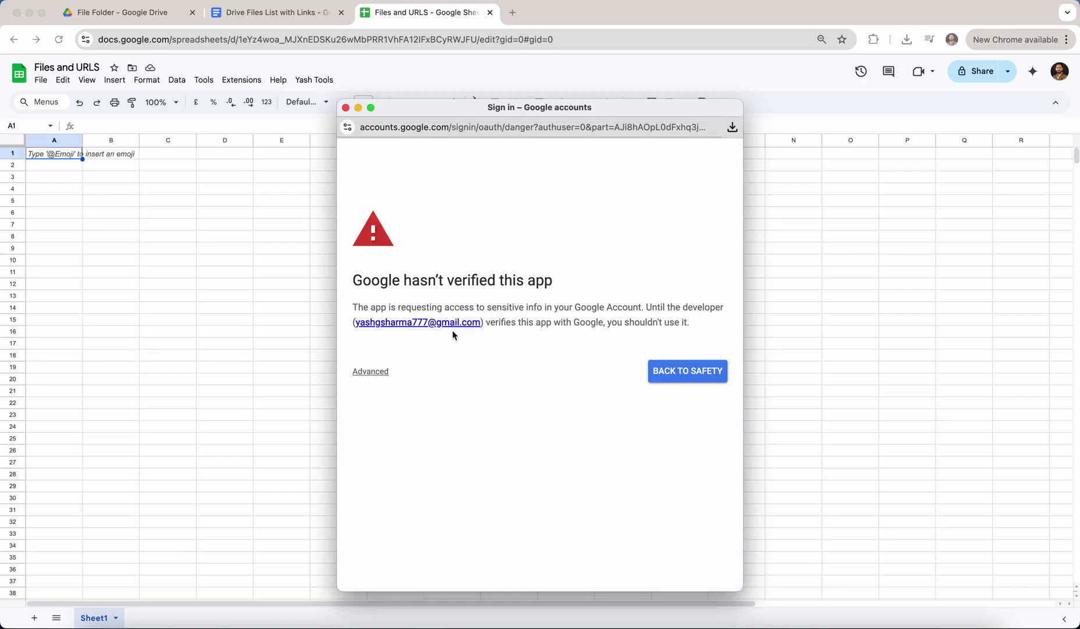
click(371, 373)
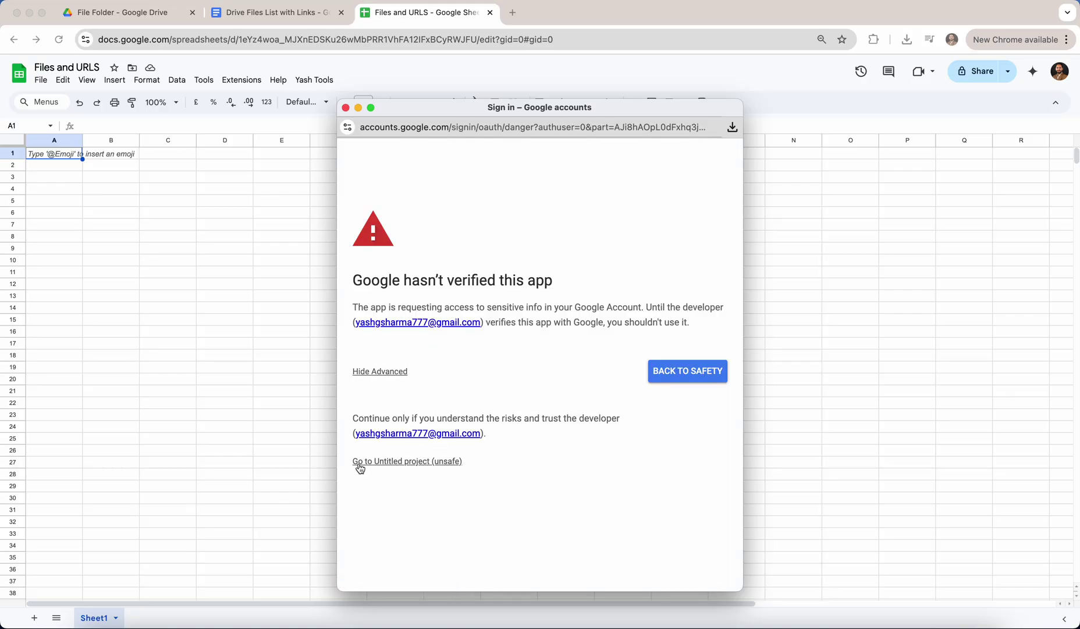
click(426, 463)
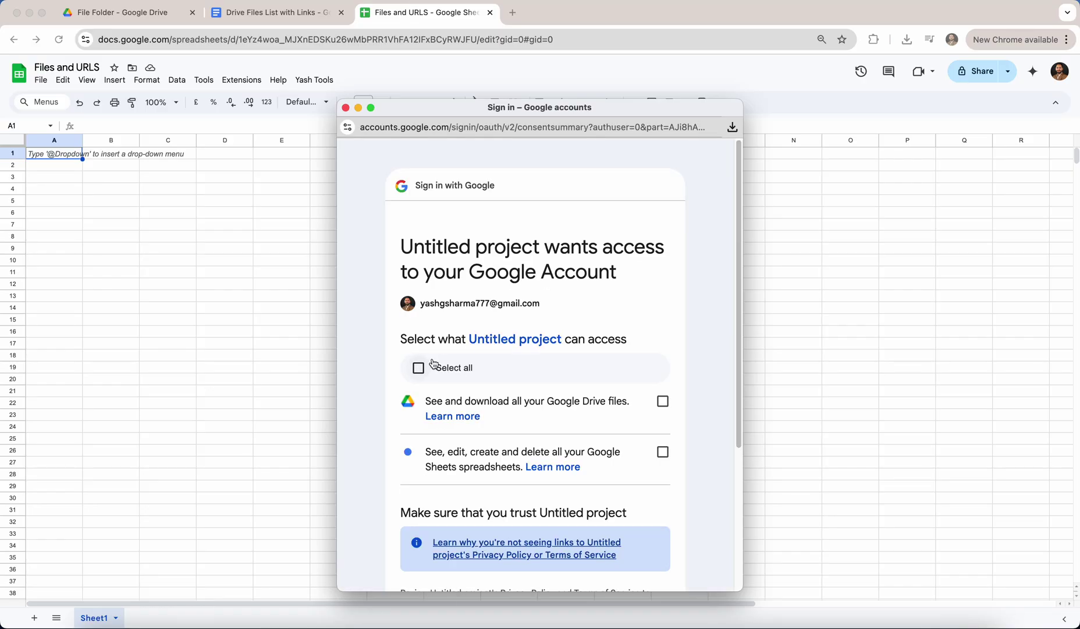
click(418, 368)
scroll(554, 371, down, 3)
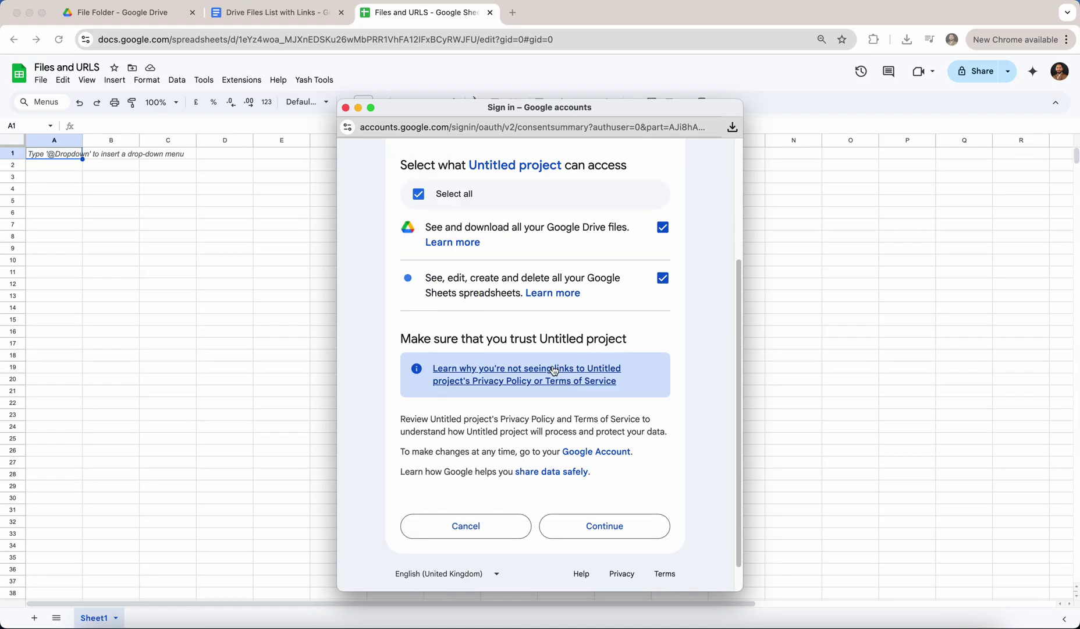
click(626, 536)
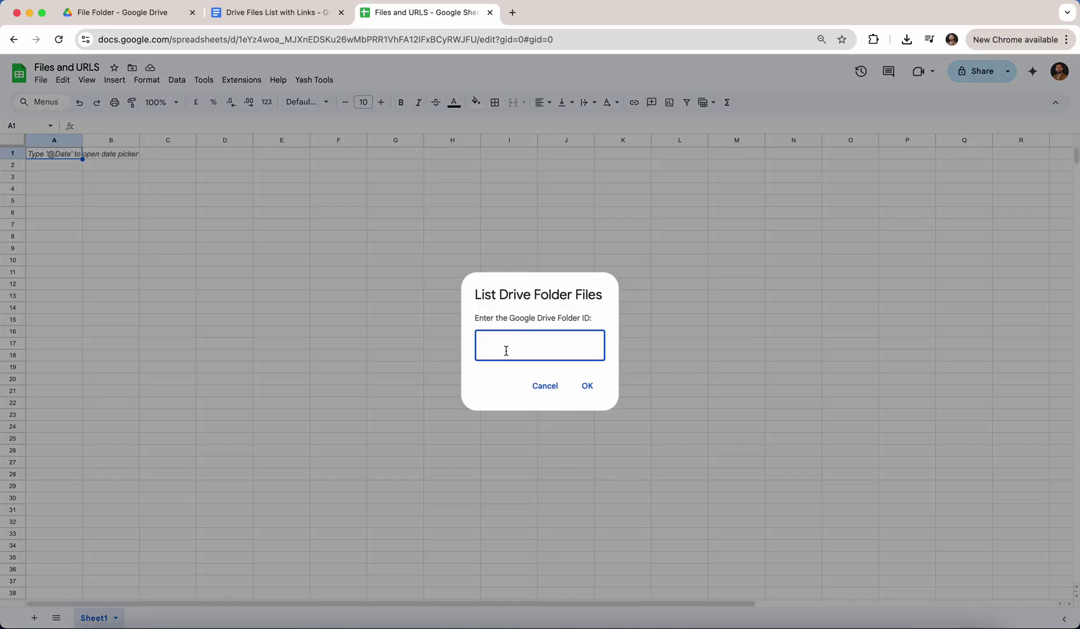
drag(509, 318, 592, 318)
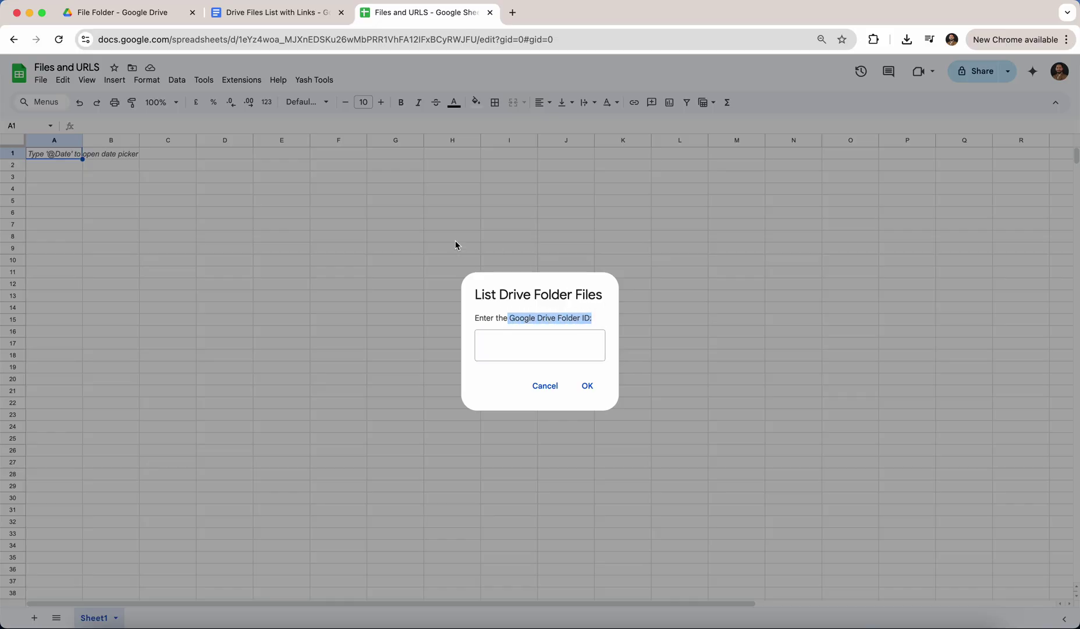
Copy the folder ID after 'folders/' from the File Folder's address bar, then return to the spreadsheet
click(132, 13)
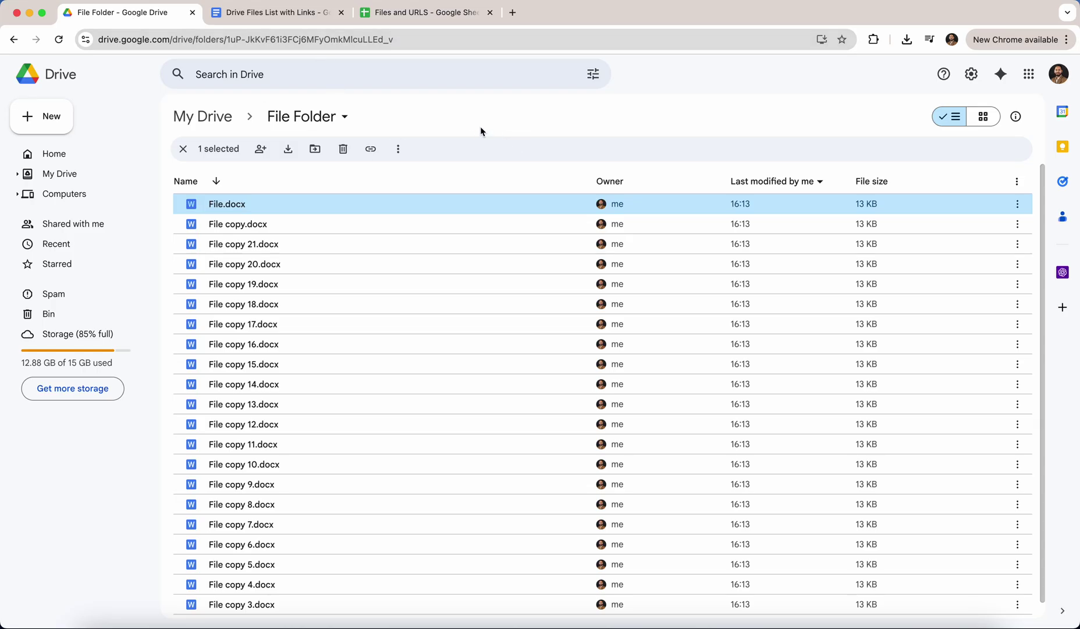
click(175, 41)
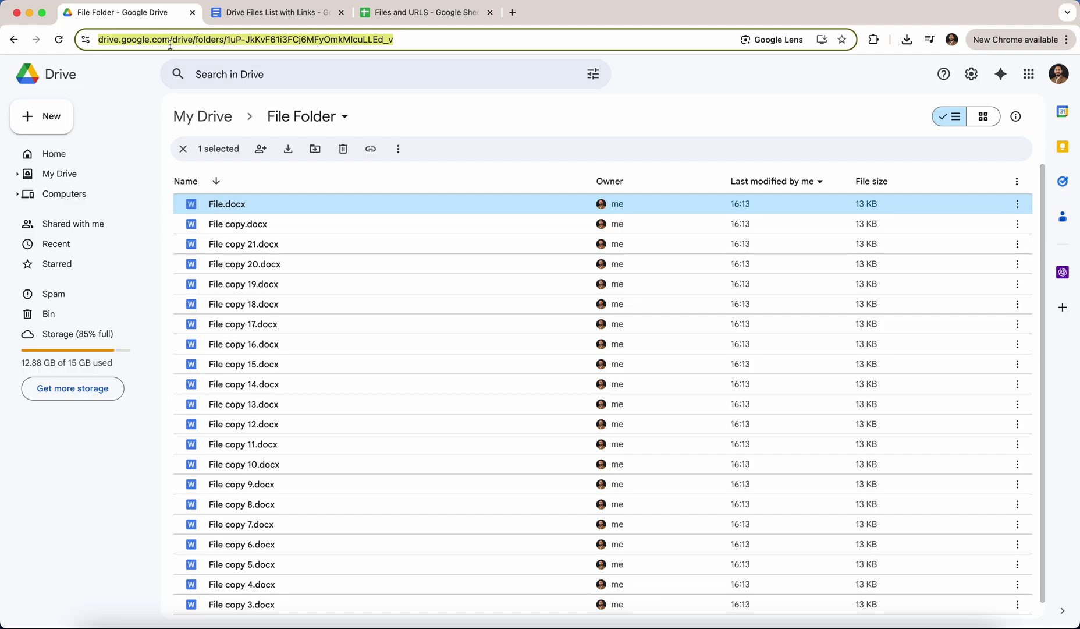
click(441, 166)
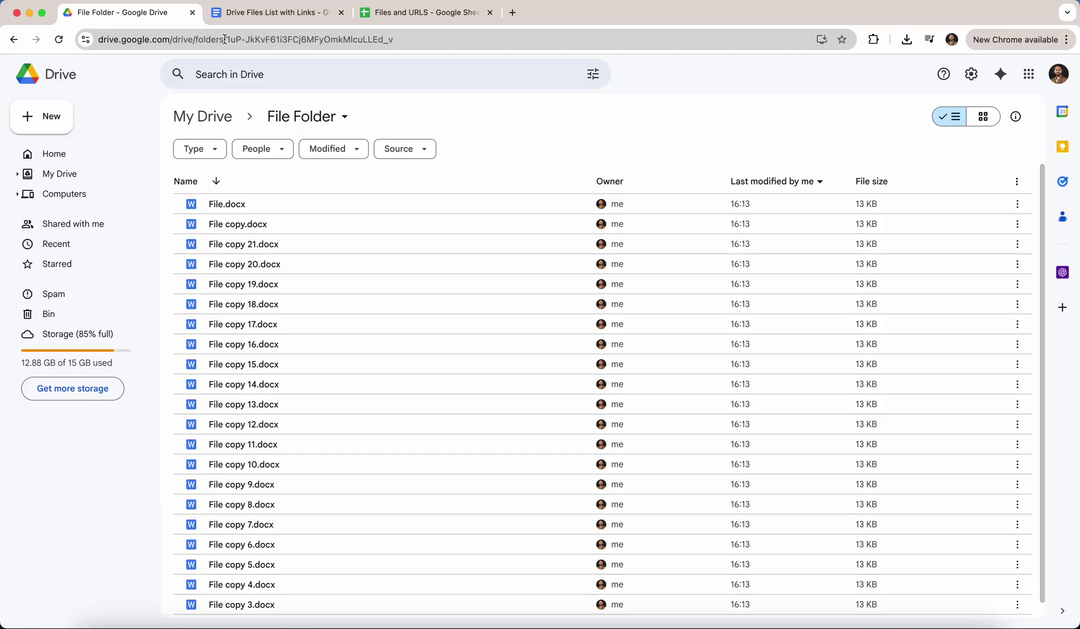
drag(447, 40, 254, 44)
drag(419, 36, 260, 42)
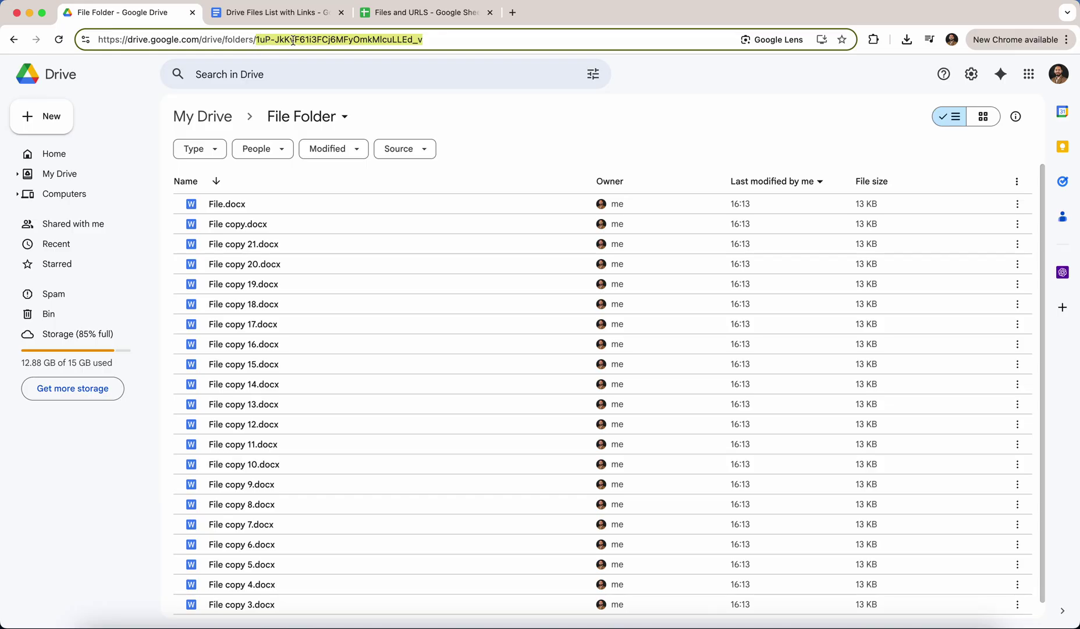
right_click(285, 42)
click(336, 142)
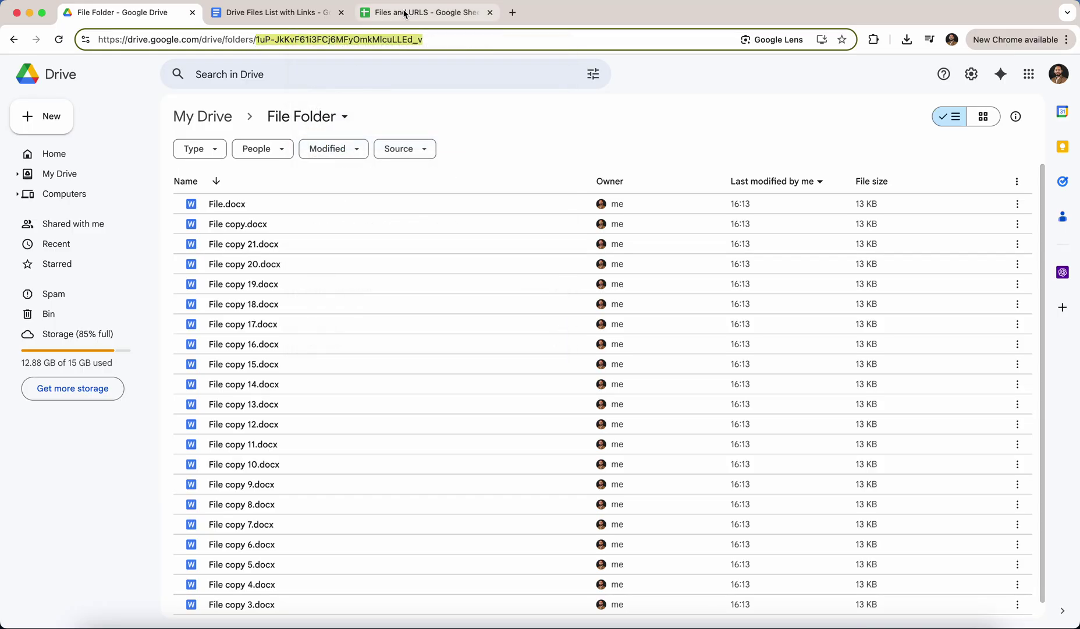
click(403, 10)
Paste the copied folder ID into the prompt and submit it
click(515, 343)
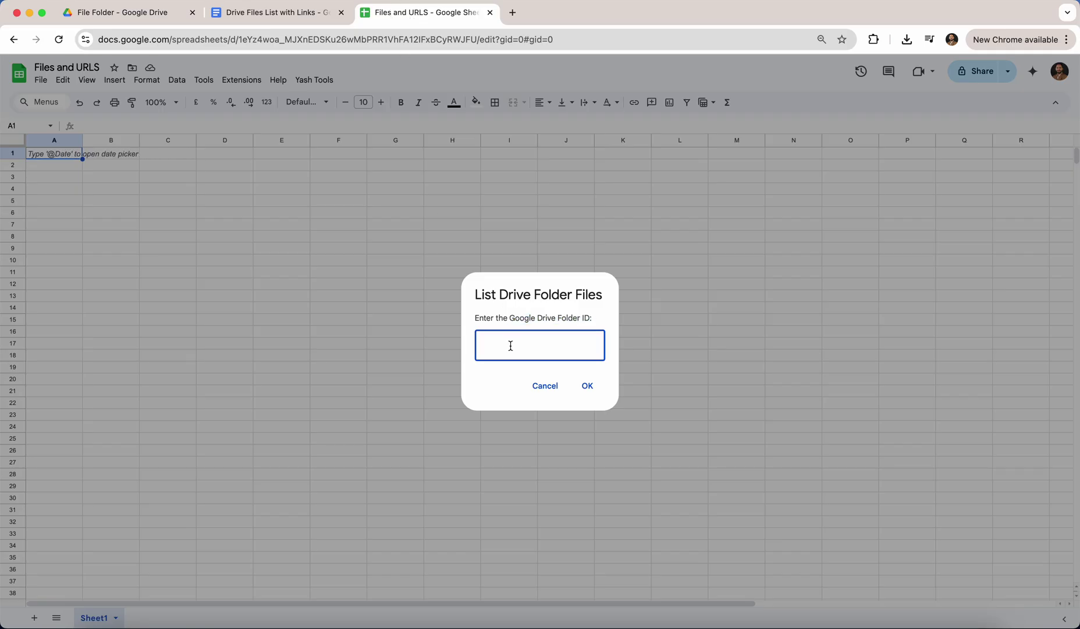
key(cmd+v)
click(588, 386)
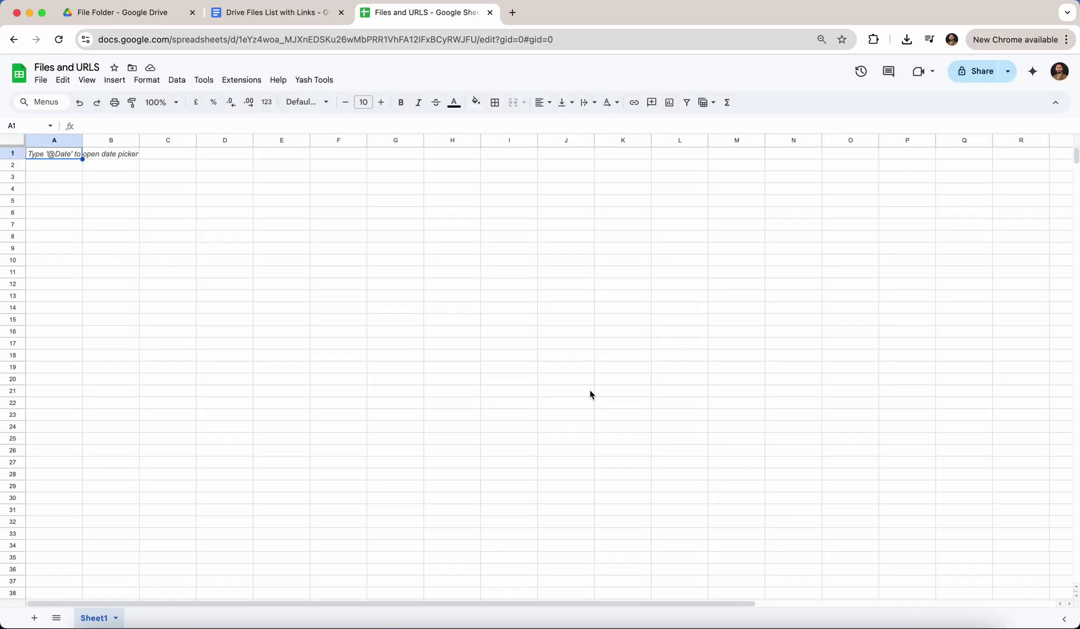
Dismiss the 'Done! 22 files listed in sheet "Sheet1"' message
click(264, 14)
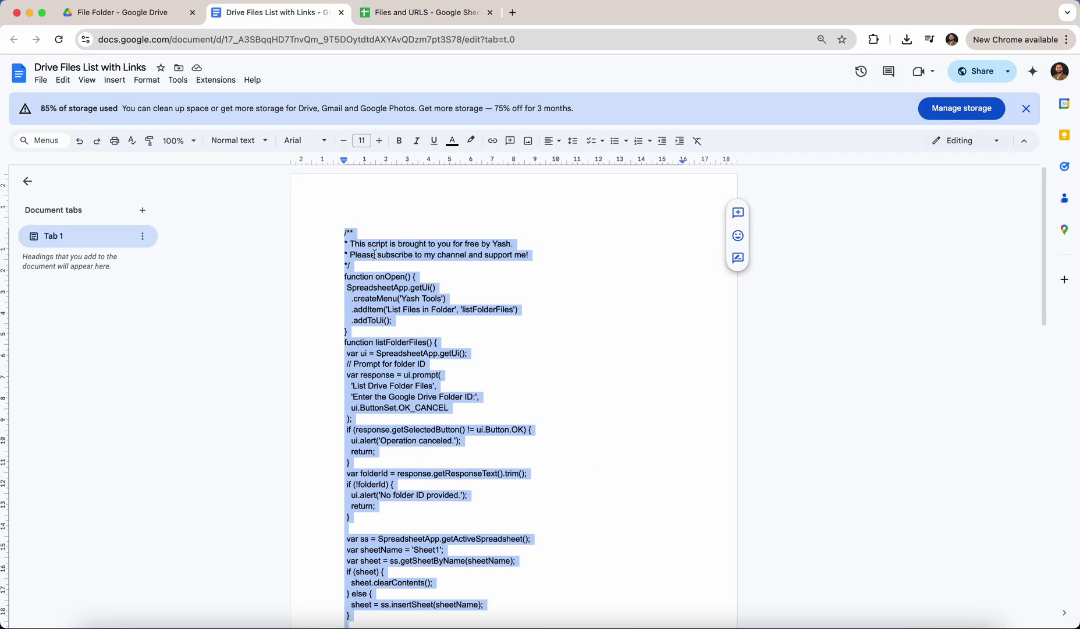
click(119, 12)
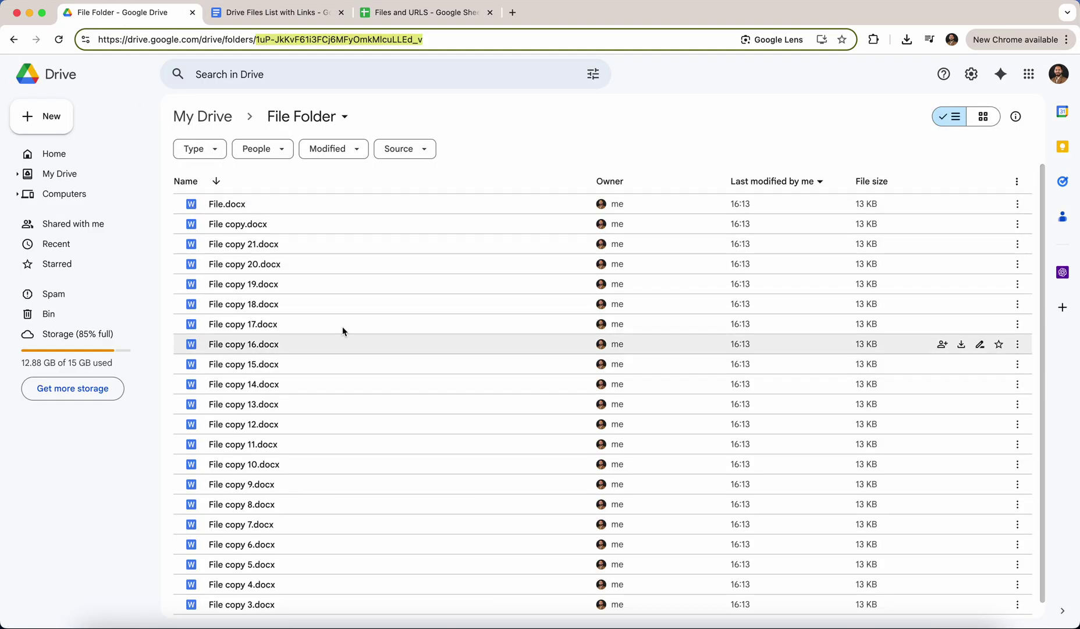
click(426, 22)
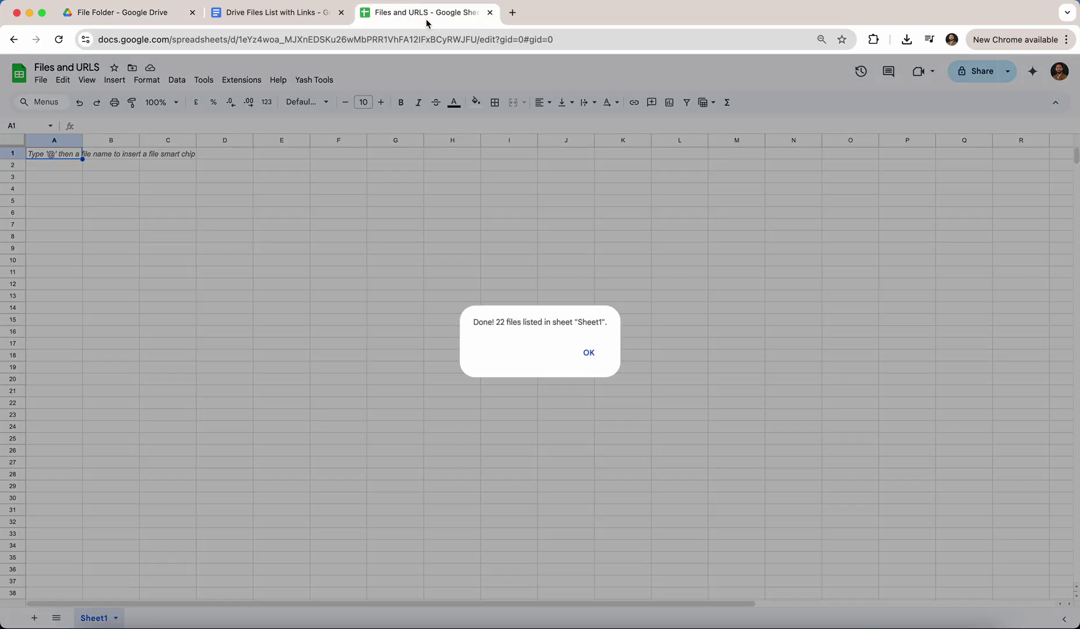
drag(492, 322, 557, 324)
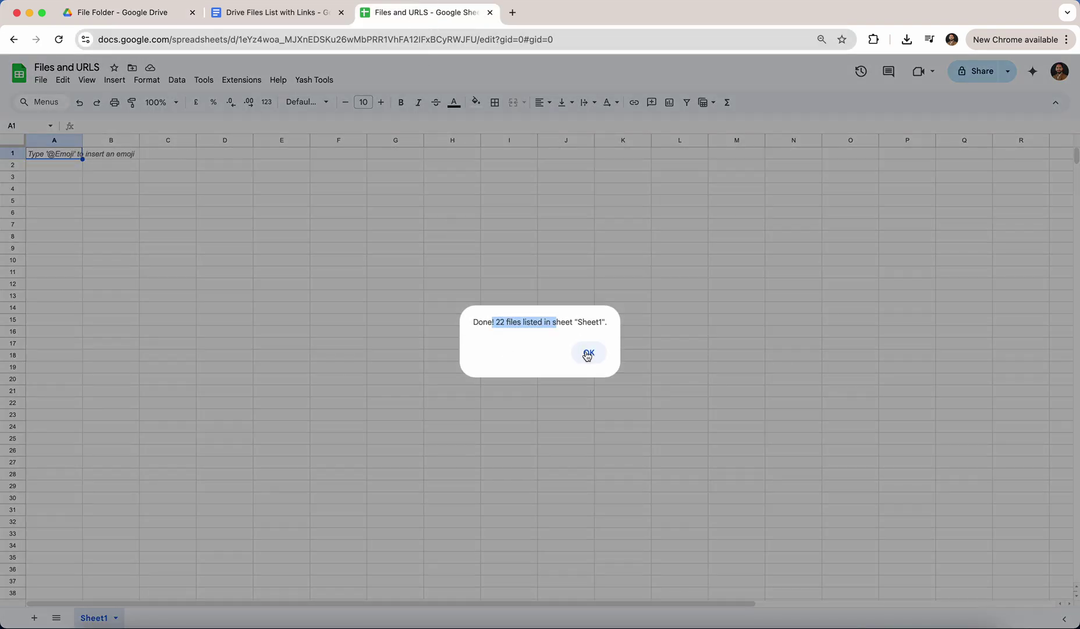
click(596, 362)
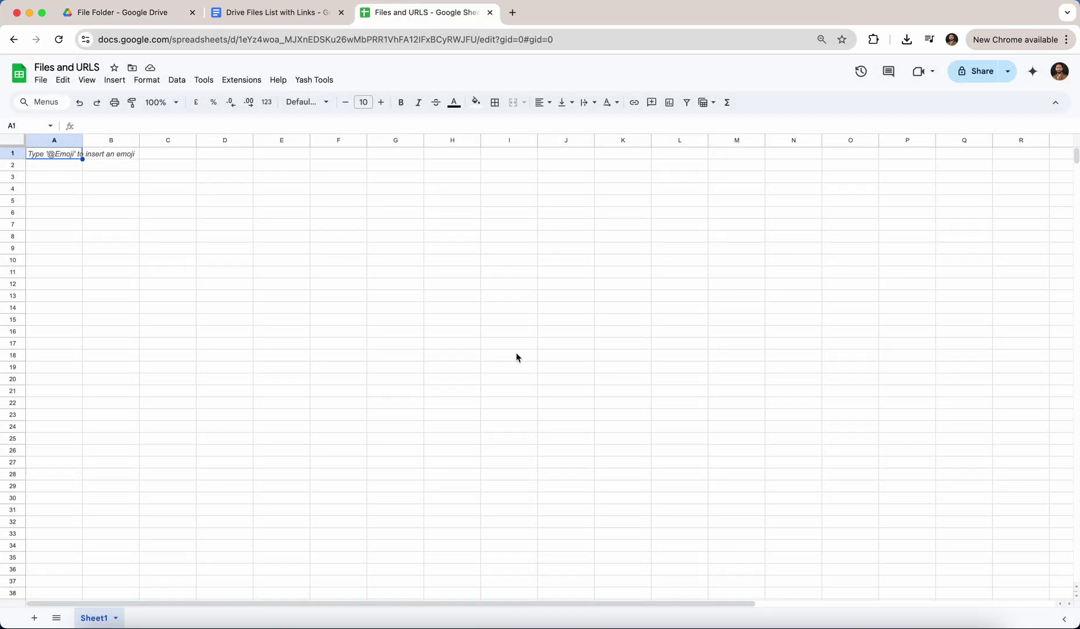
Auto-fit column A to the file names and column B to the URLs, then switch to the Drive folder
click(203, 383)
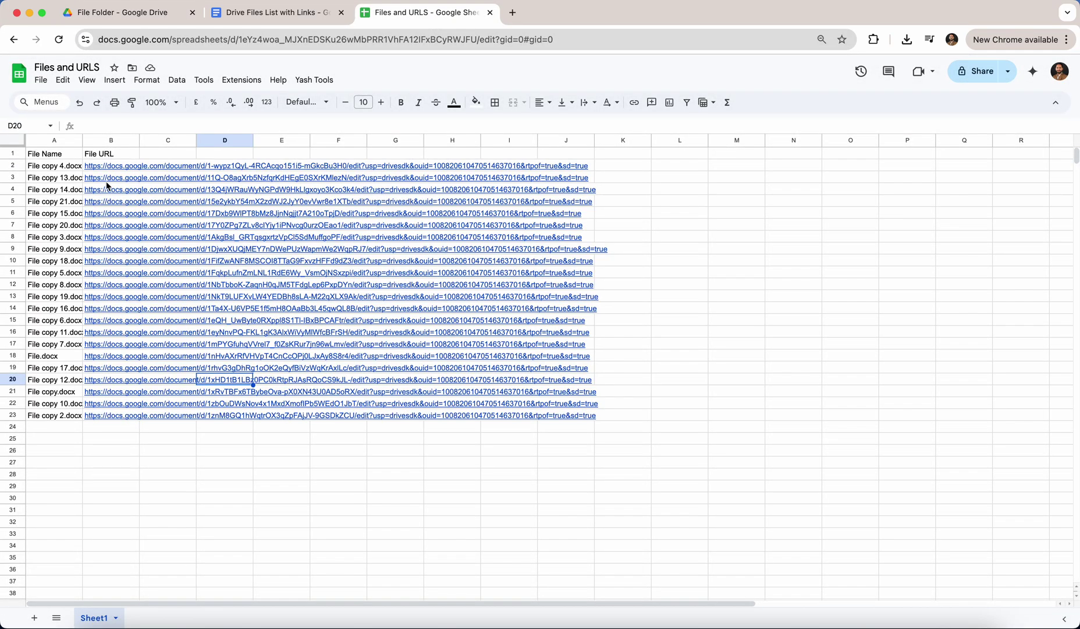
double_click(82, 140)
drag(78, 171, 79, 415)
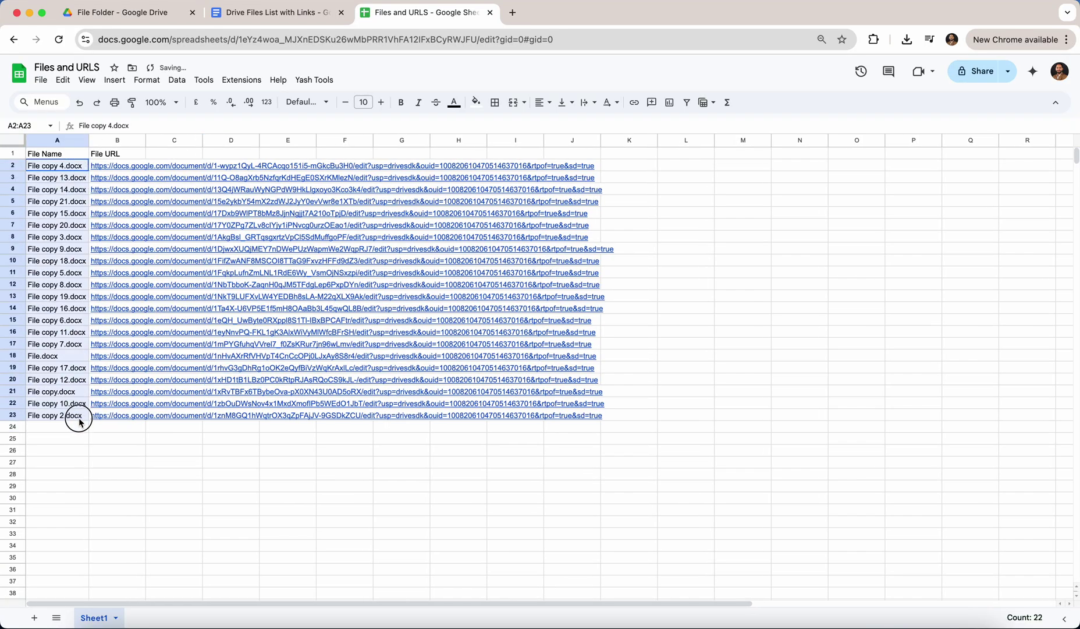
double_click(146, 140)
click(411, 478)
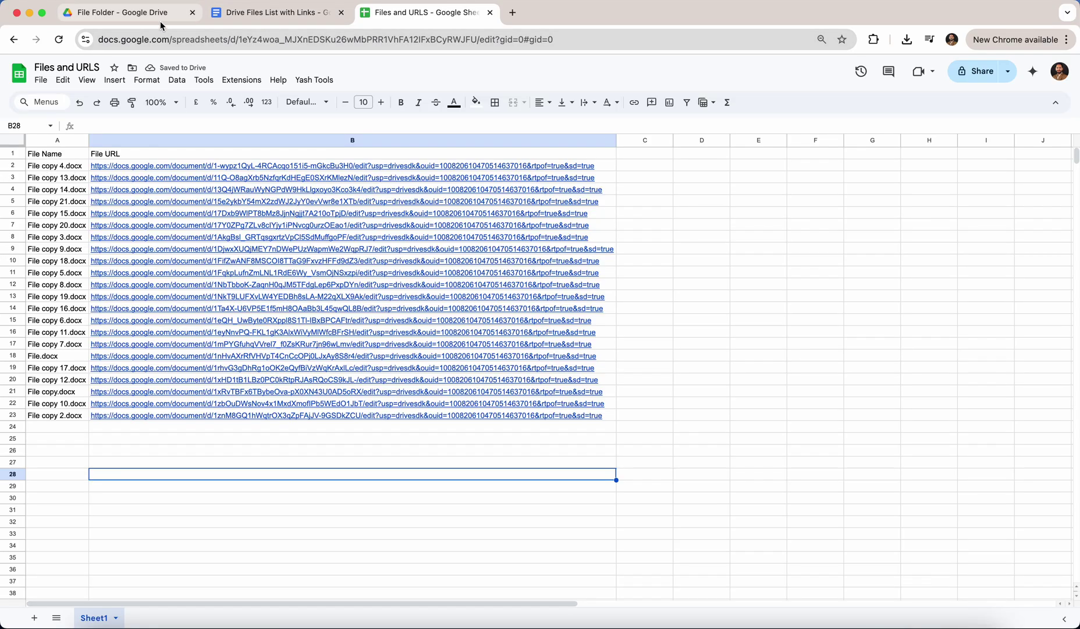
click(123, 12)
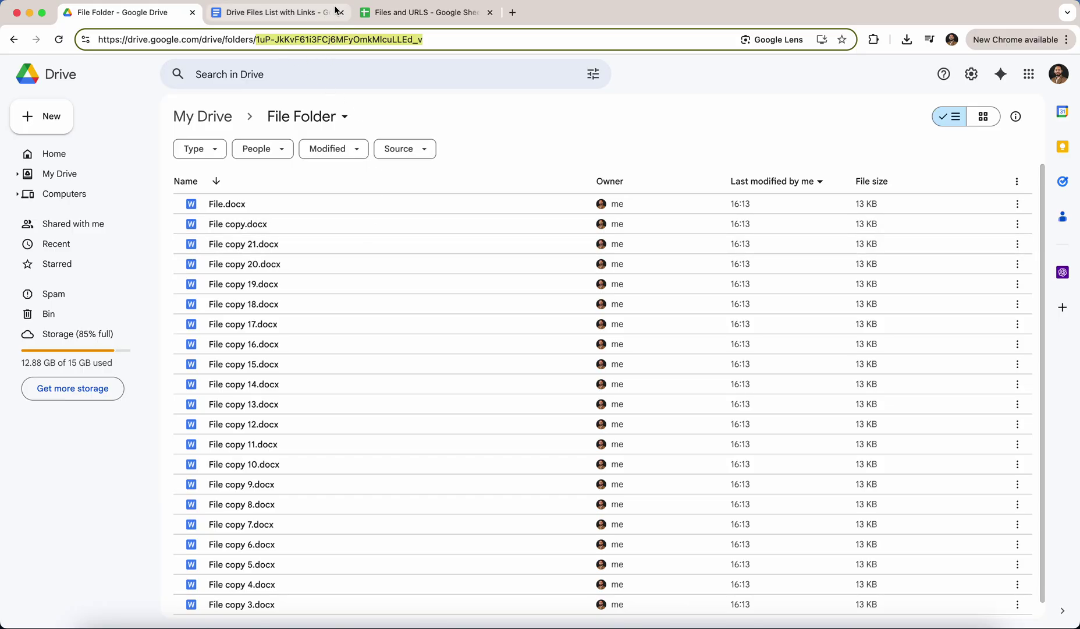
Go via the Files and URLS spreadsheet to the Drive Files List with Links document and deselect its script
click(424, 12)
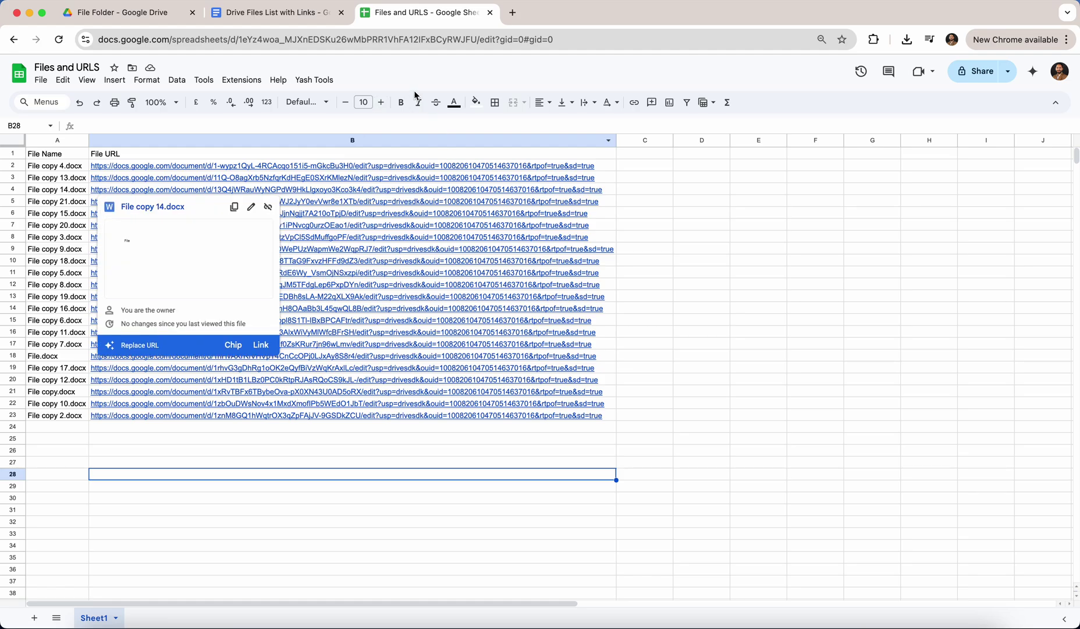
click(281, 14)
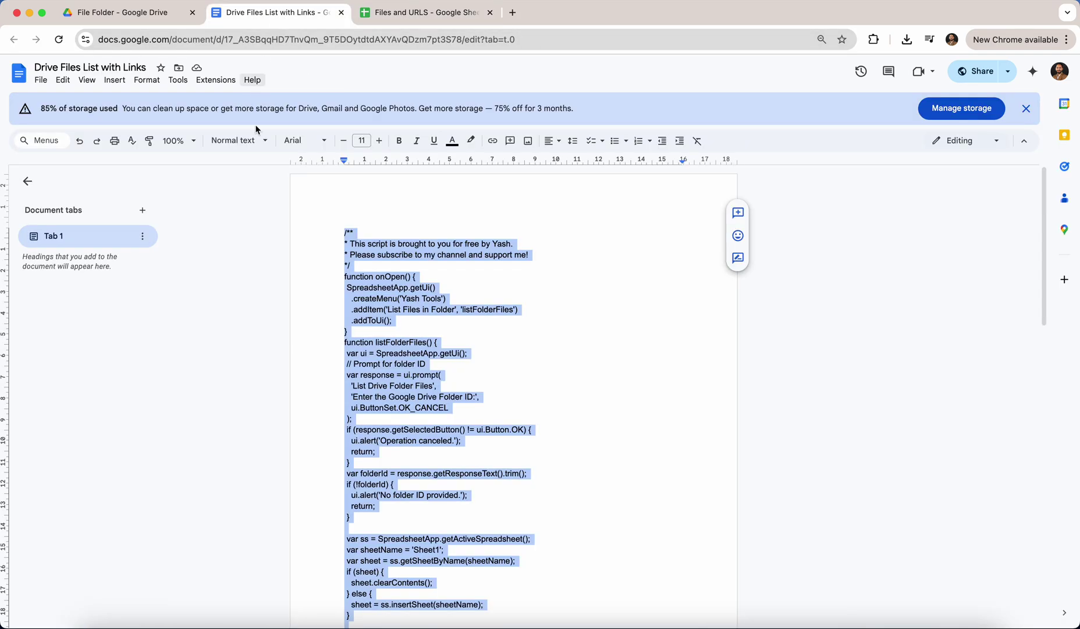
click(352, 186)
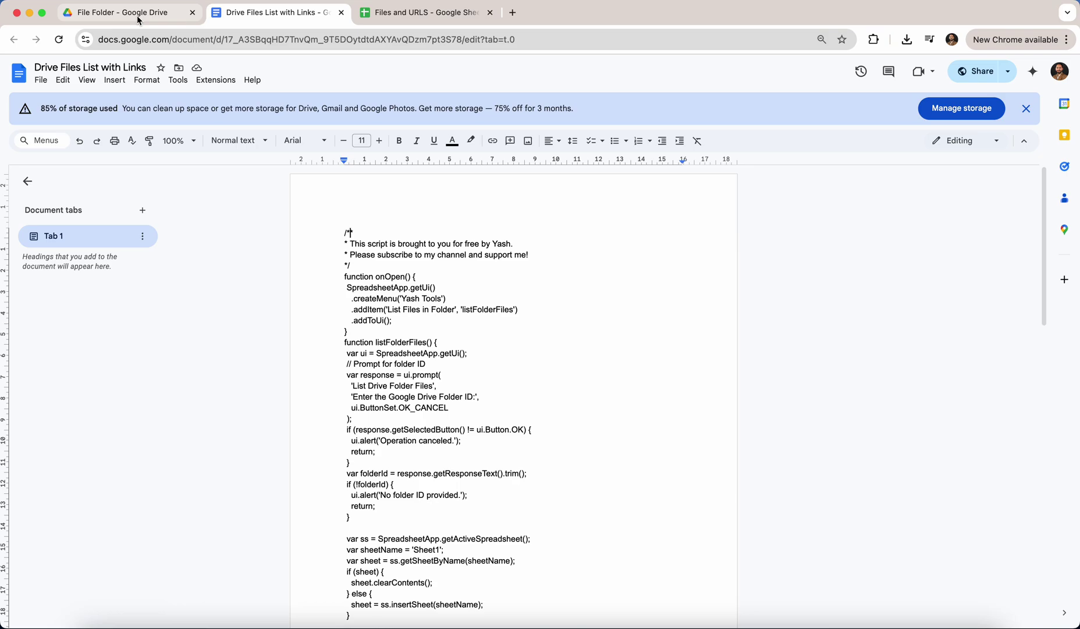